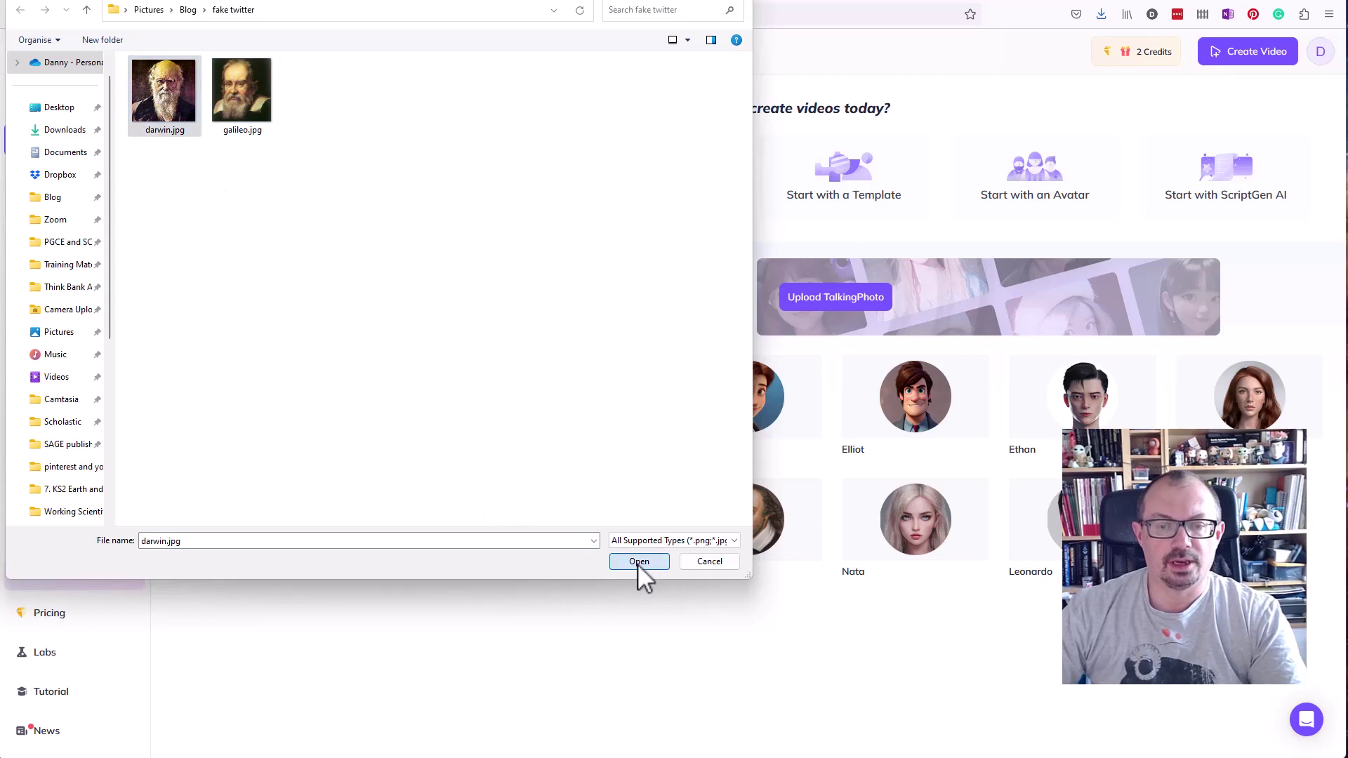
# Upload darwin.jpg as a TalkingPhoto and create a new landscape video from it.
pyautogui.click(638, 562)
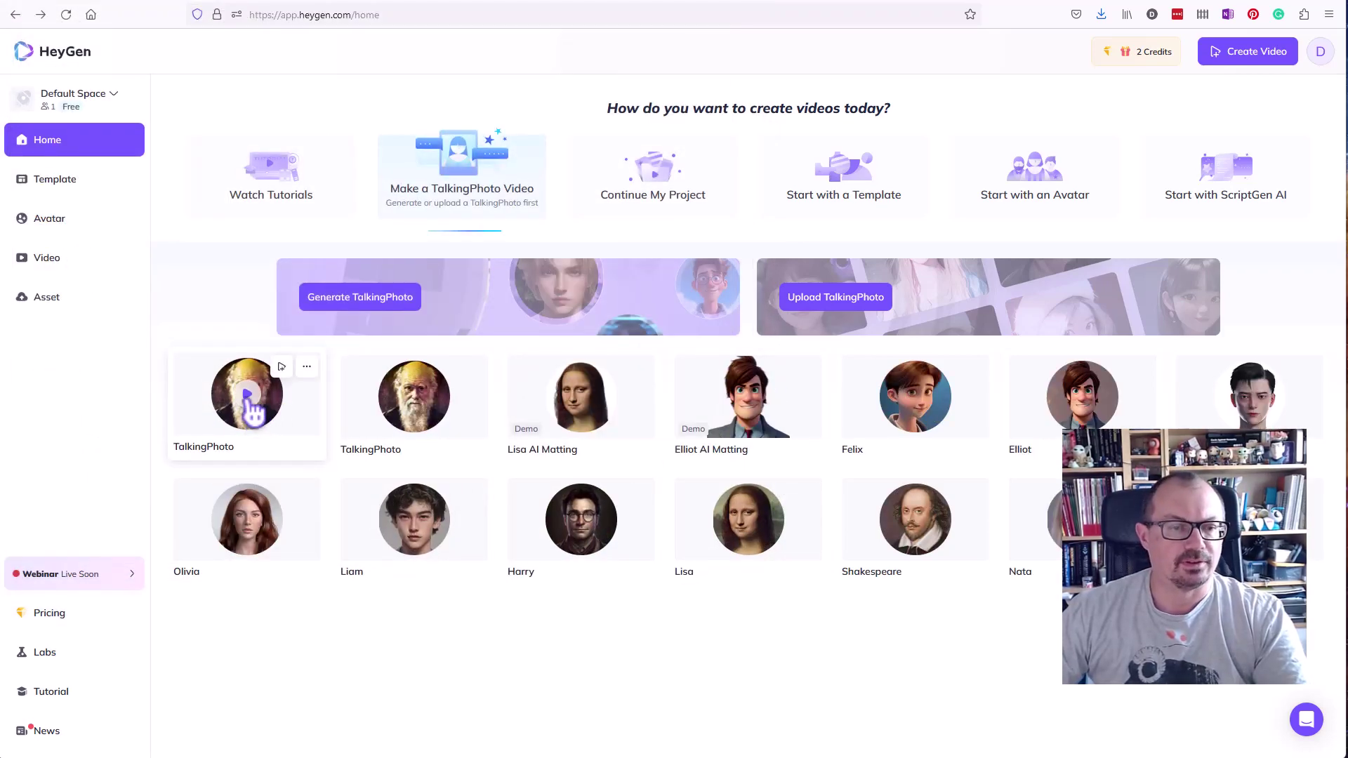
pyautogui.click(251, 407)
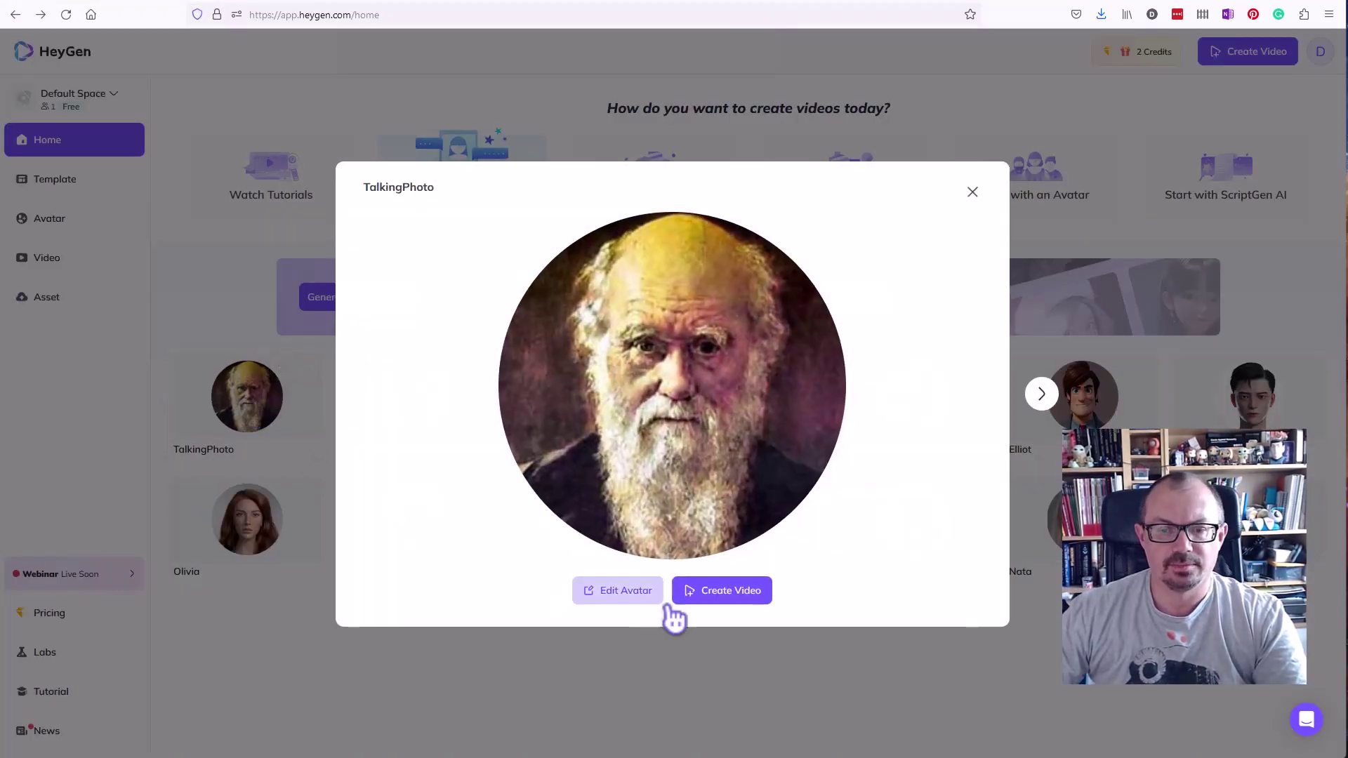
pyautogui.click(728, 596)
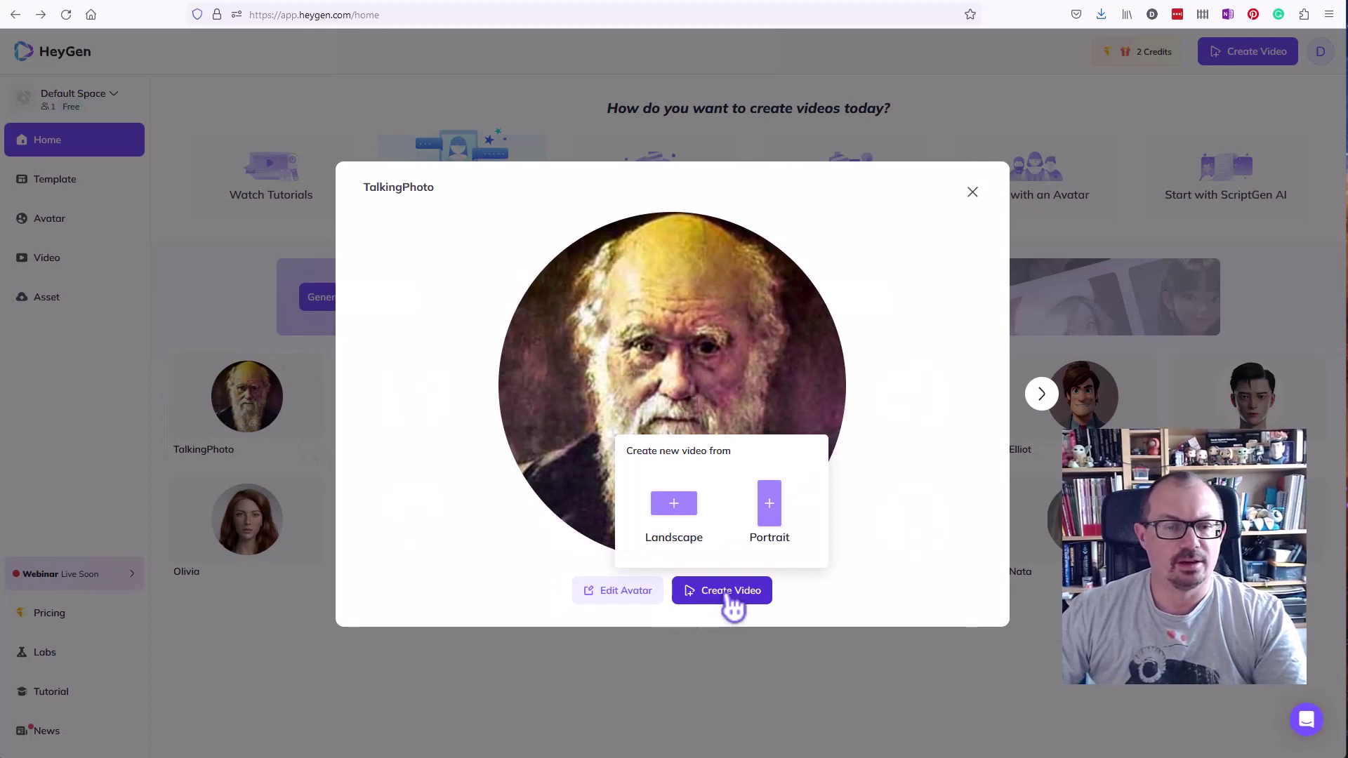
pyautogui.click(679, 514)
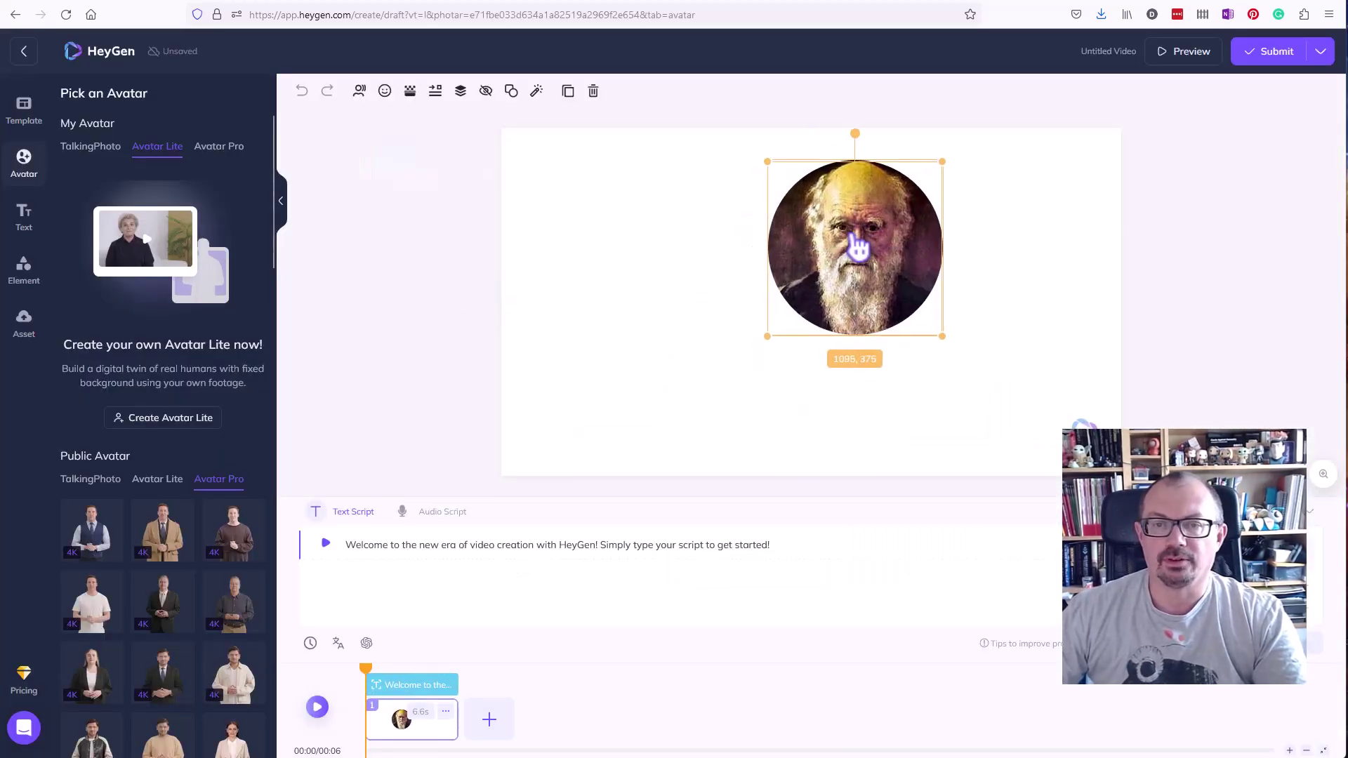
# Enlarge the circular Darwin portrait on the canvas and position it in the right half of the scene.
pyautogui.moveTo(943, 323); pyautogui.dragTo(1046, 418)
pyautogui.moveTo(984, 328); pyautogui.dragTo(1011, 339)
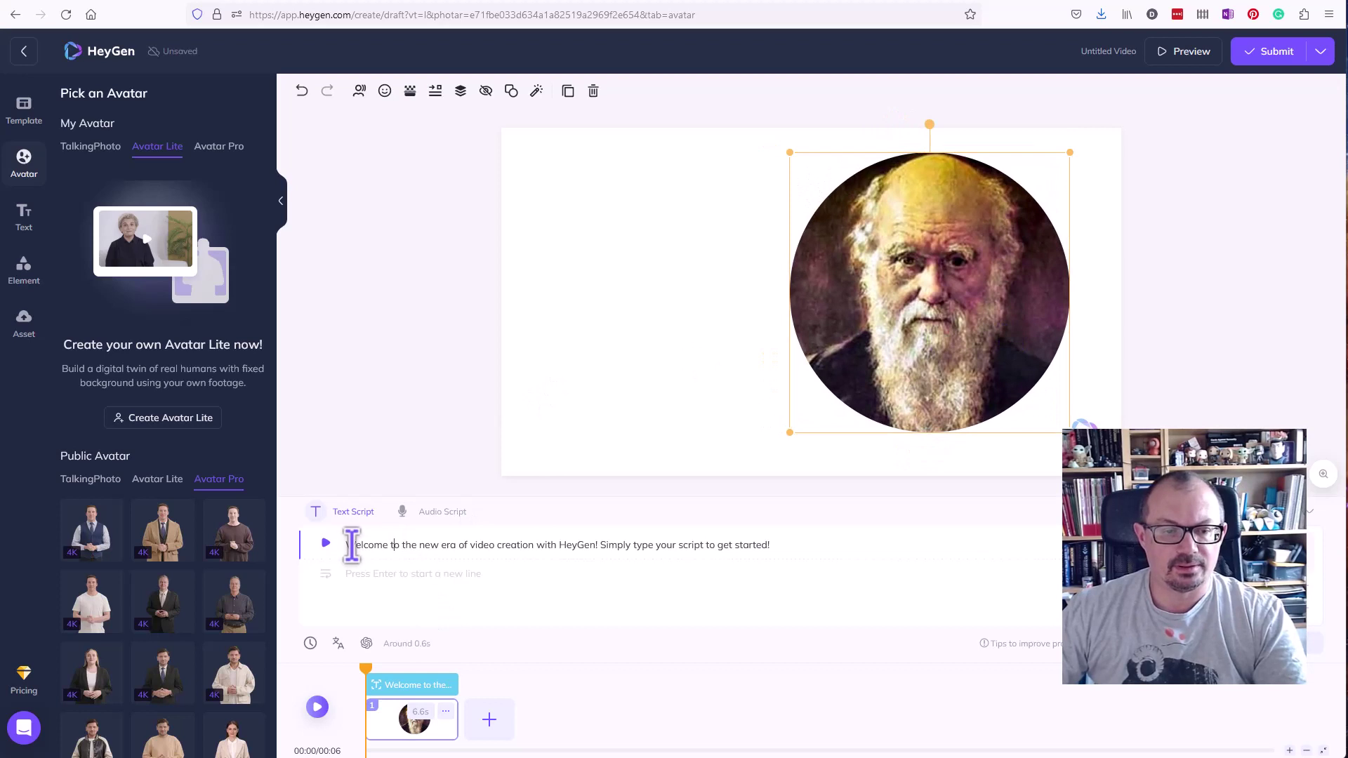
# Replace the default script with a first-person Charles Darwin introduction covering On the Origin of Species, evolution by natural selection and his Galapagos Islands voyage on the Beagle.
pyautogui.moveTo(347, 545); pyautogui.dragTo(828, 545)
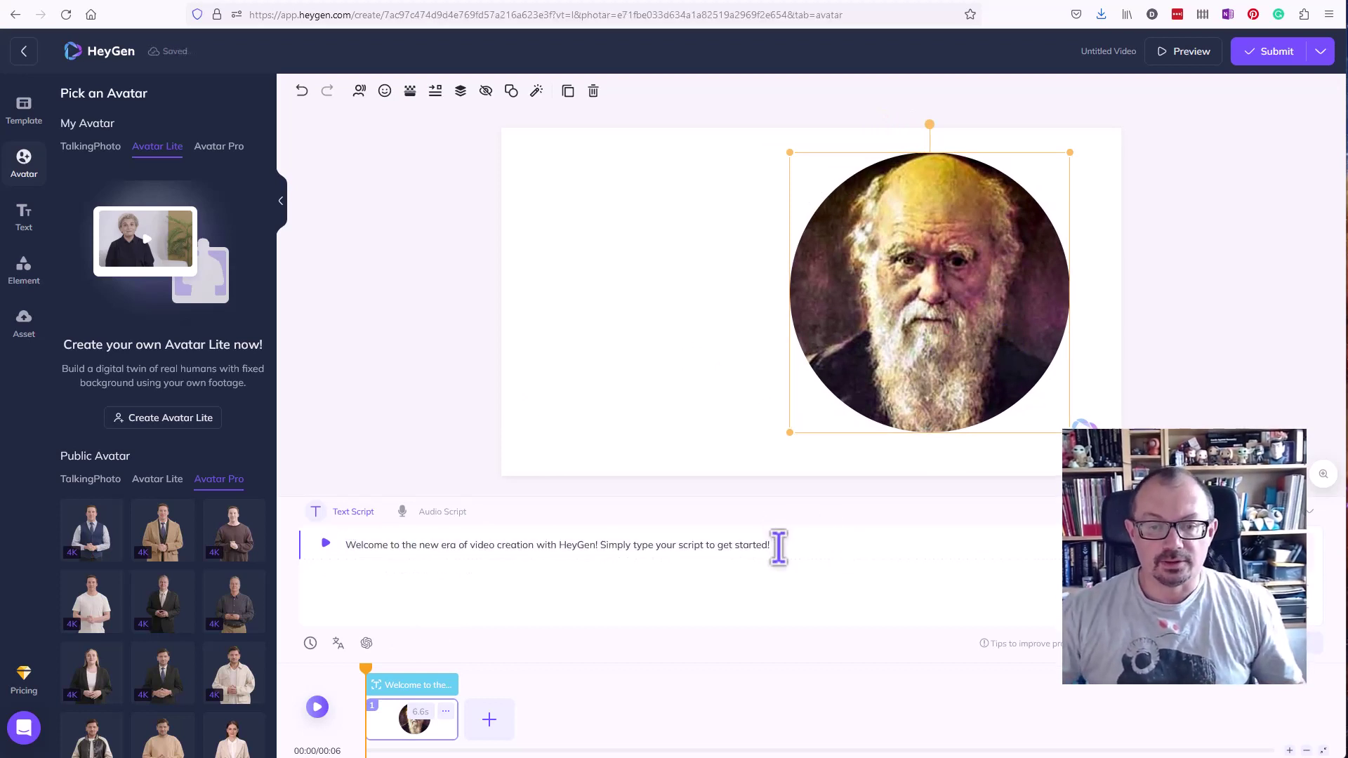
pyautogui.moveTo(777, 545); pyautogui.dragTo(302, 540)
pyautogui.press('BackSpace')
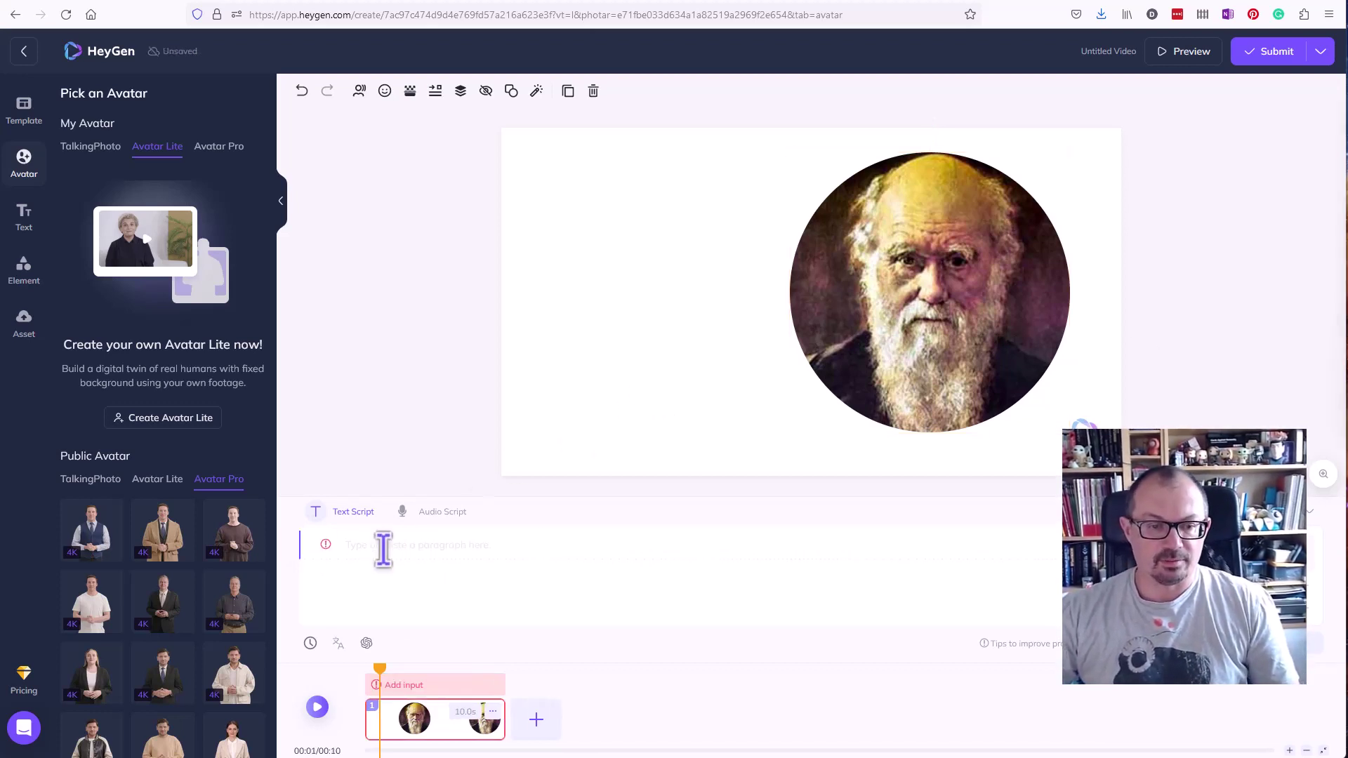
pyautogui.write('My name is Charles Darwin. I wrote a very famous book called On the Origin of Species. In this book, I explained my big idea - the theory of evolution through natural selection. It all started when I was a young man and I went on a long voyage to the Galapagos Islands on a ship called the Beagle.')
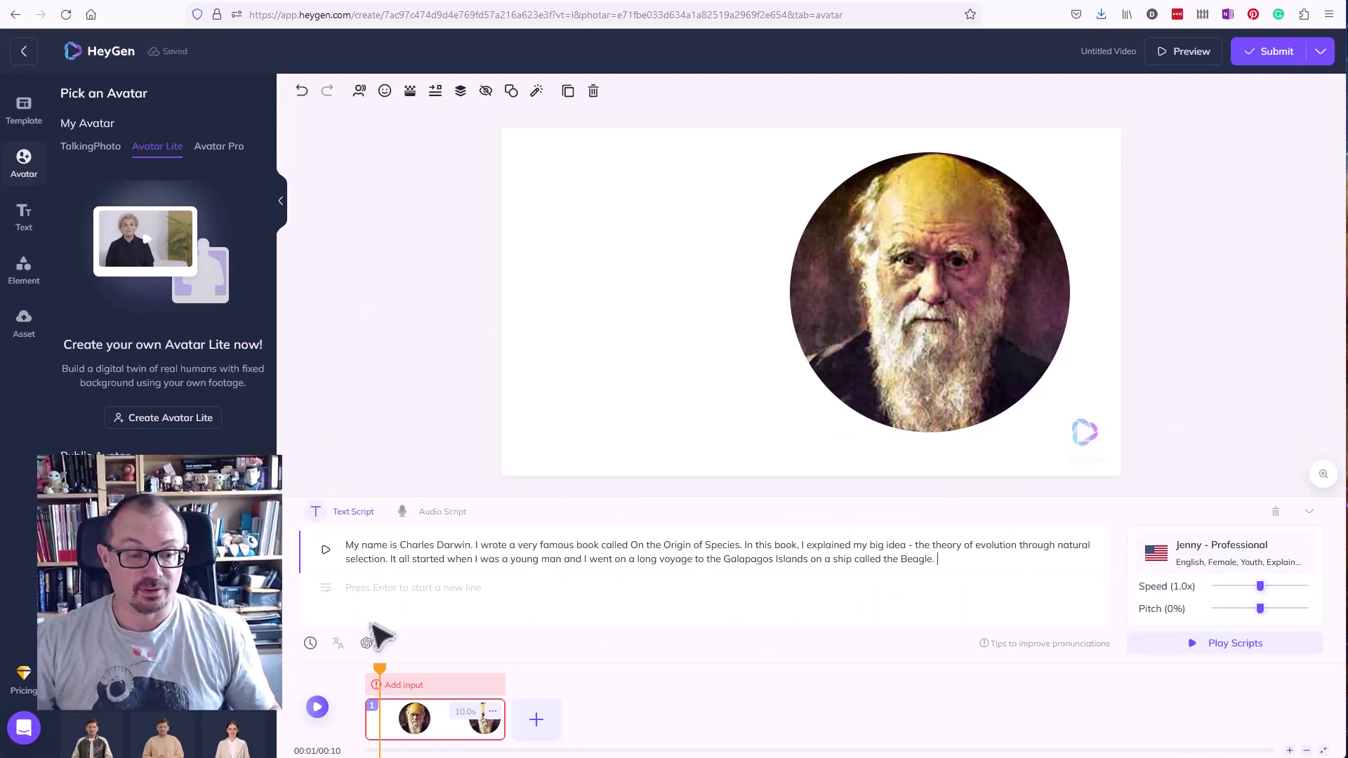
# Play the beginning of the scene to hear the narration and return the playhead to the start.
pyautogui.click(322, 712)
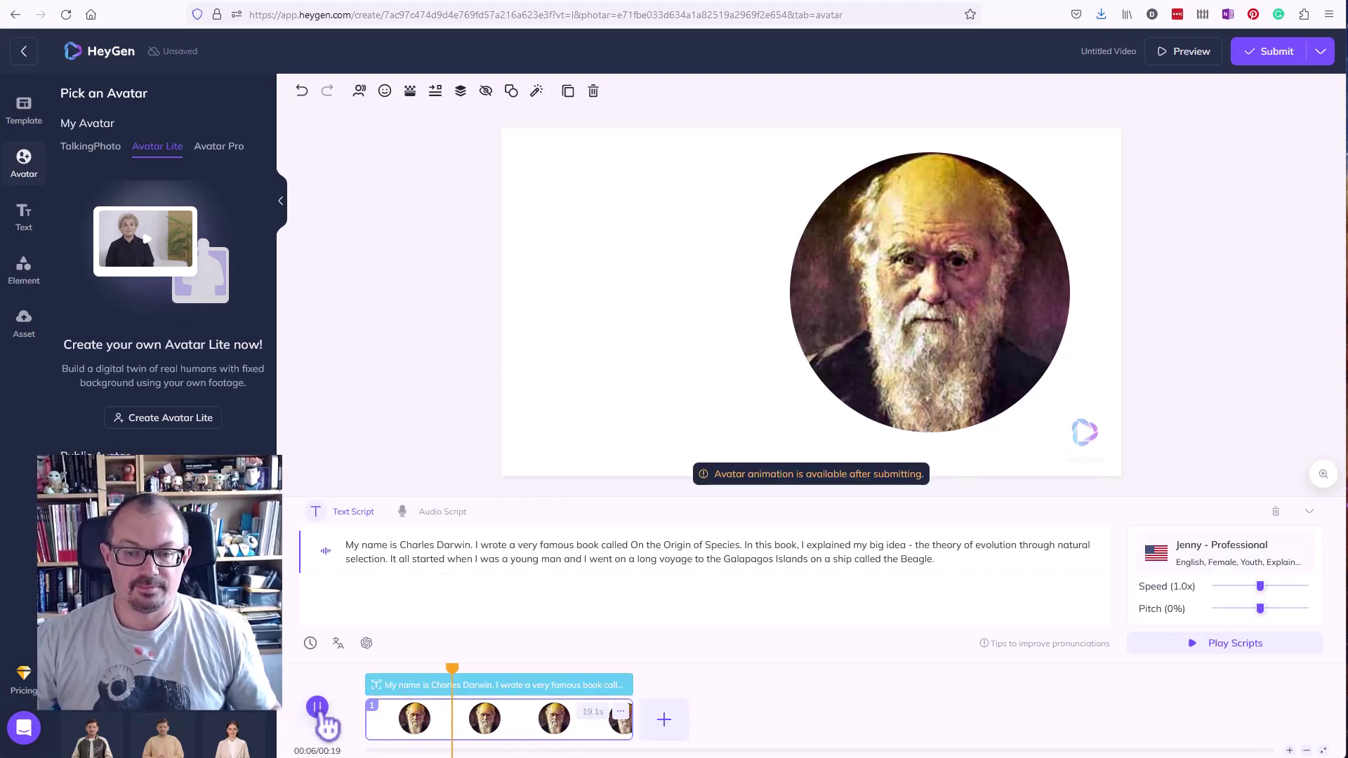
pyautogui.click(320, 711)
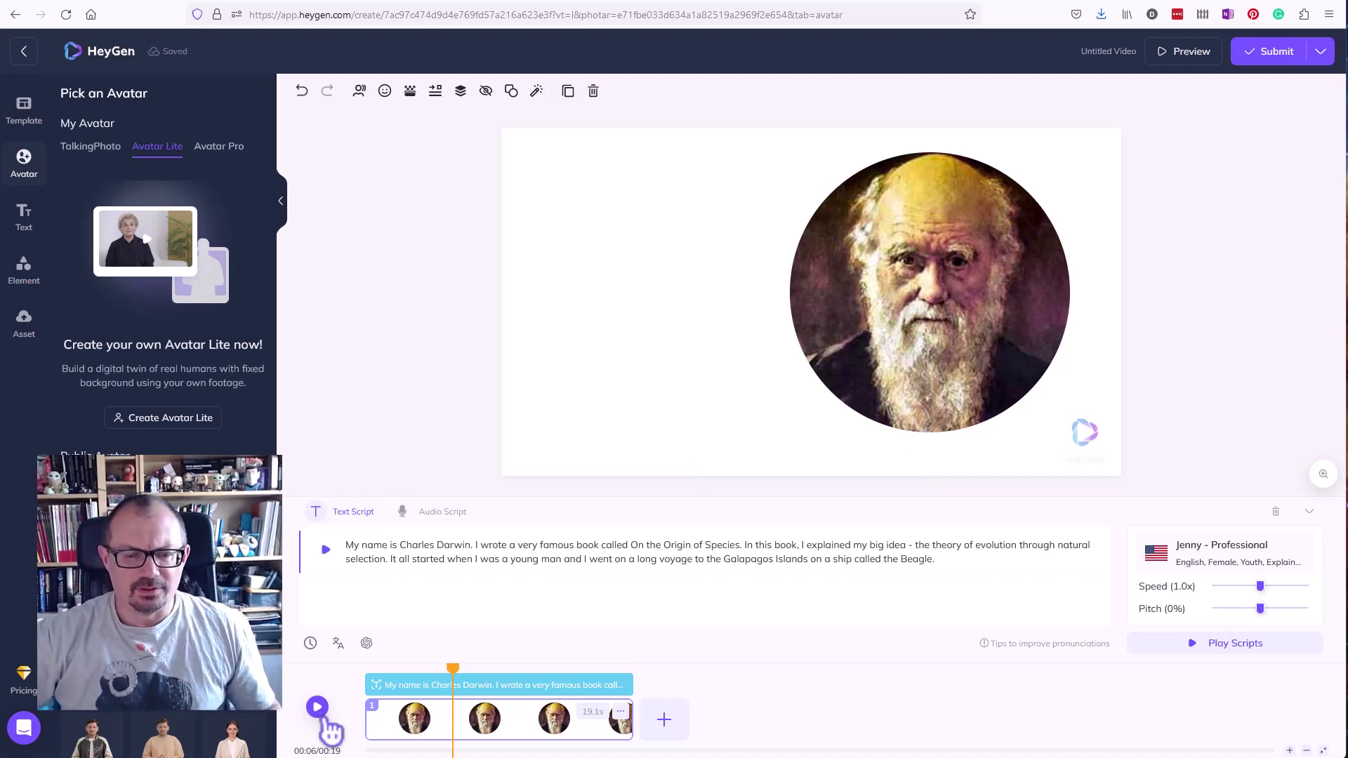
pyautogui.moveTo(438, 667); pyautogui.dragTo(314, 658)
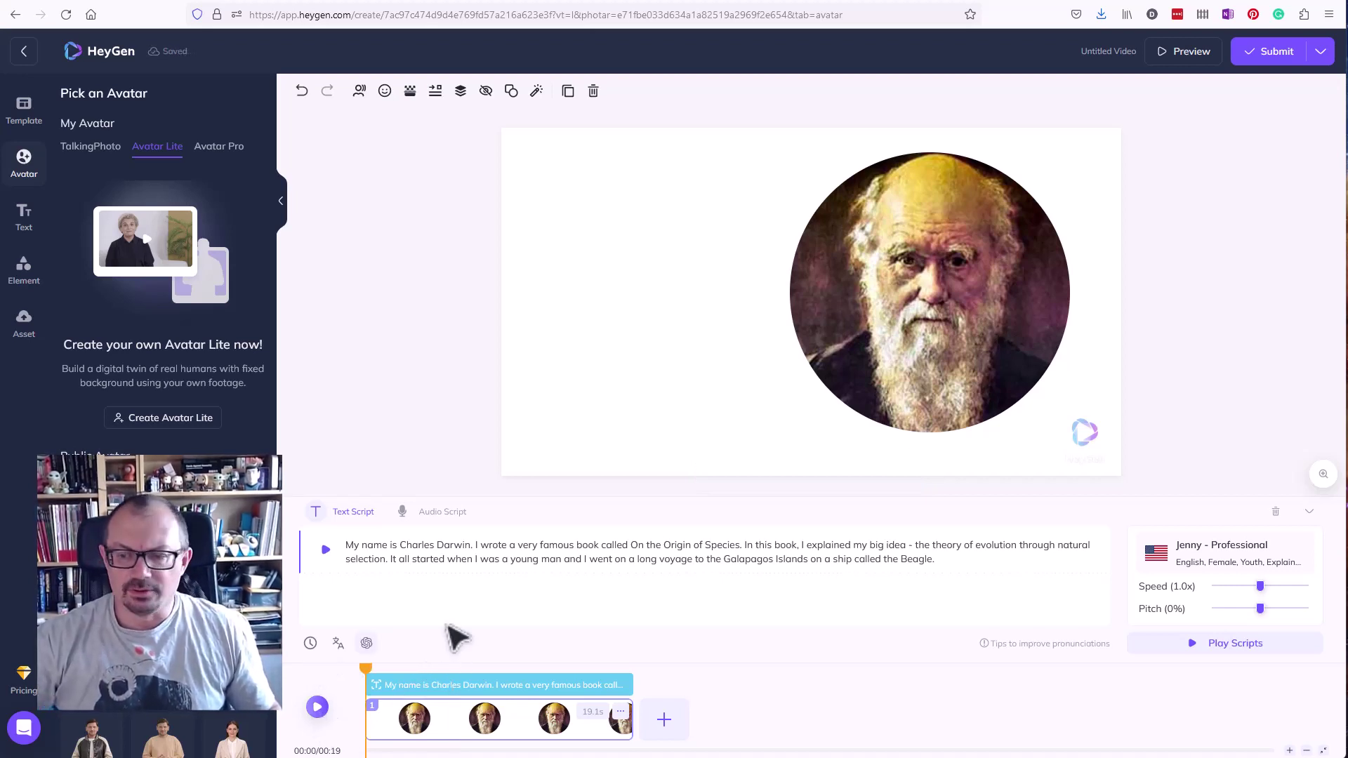
# Open the AI voice selection for the script and filter the public voices by the Older age group.
pyautogui.click(1214, 569)
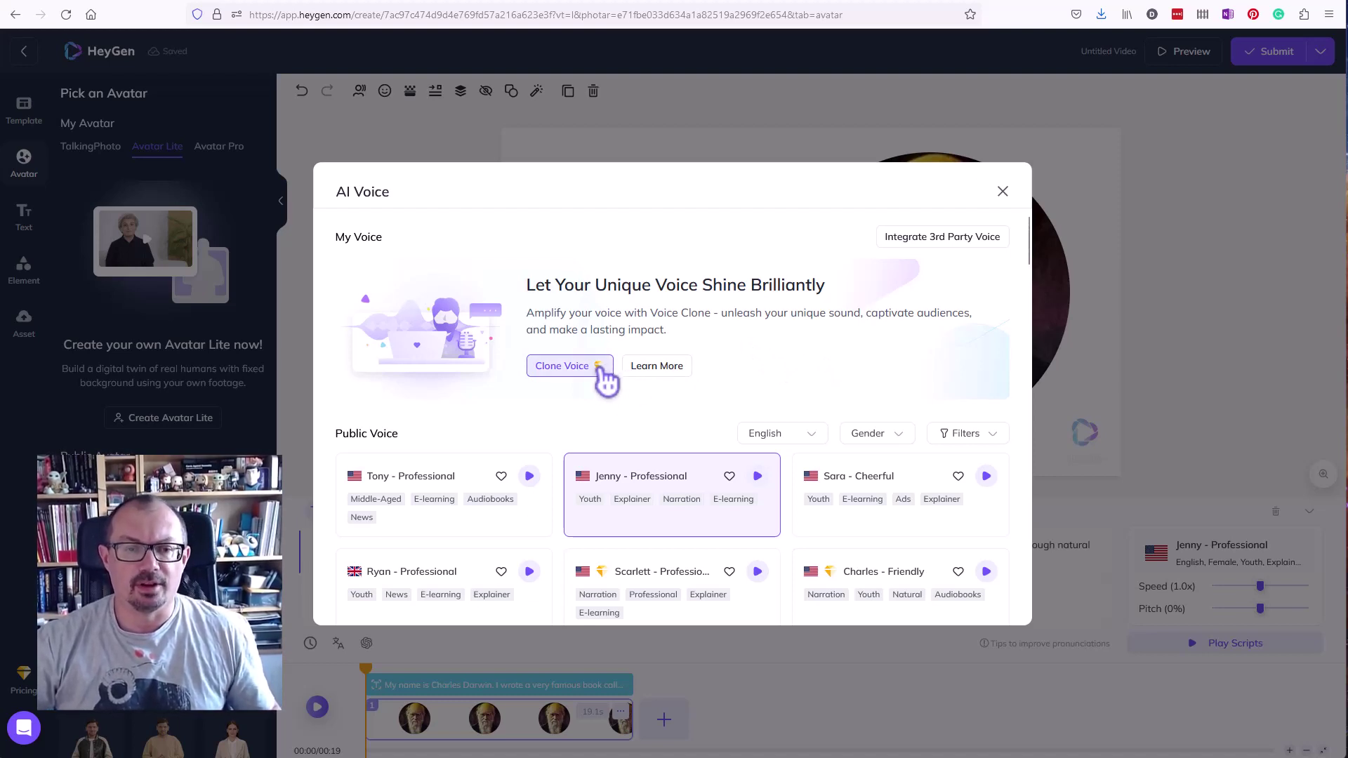
pyautogui.click(978, 435)
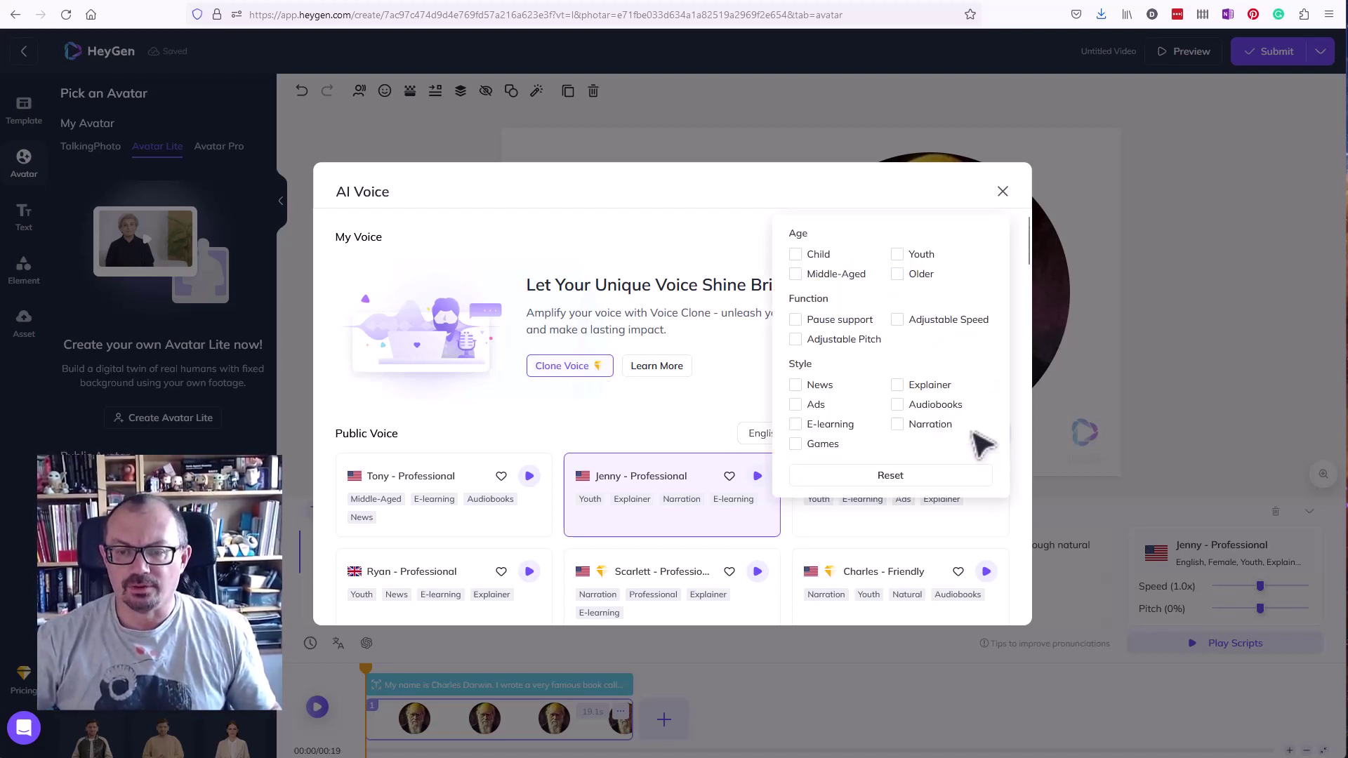
pyautogui.click(897, 274)
pyautogui.click(882, 593)
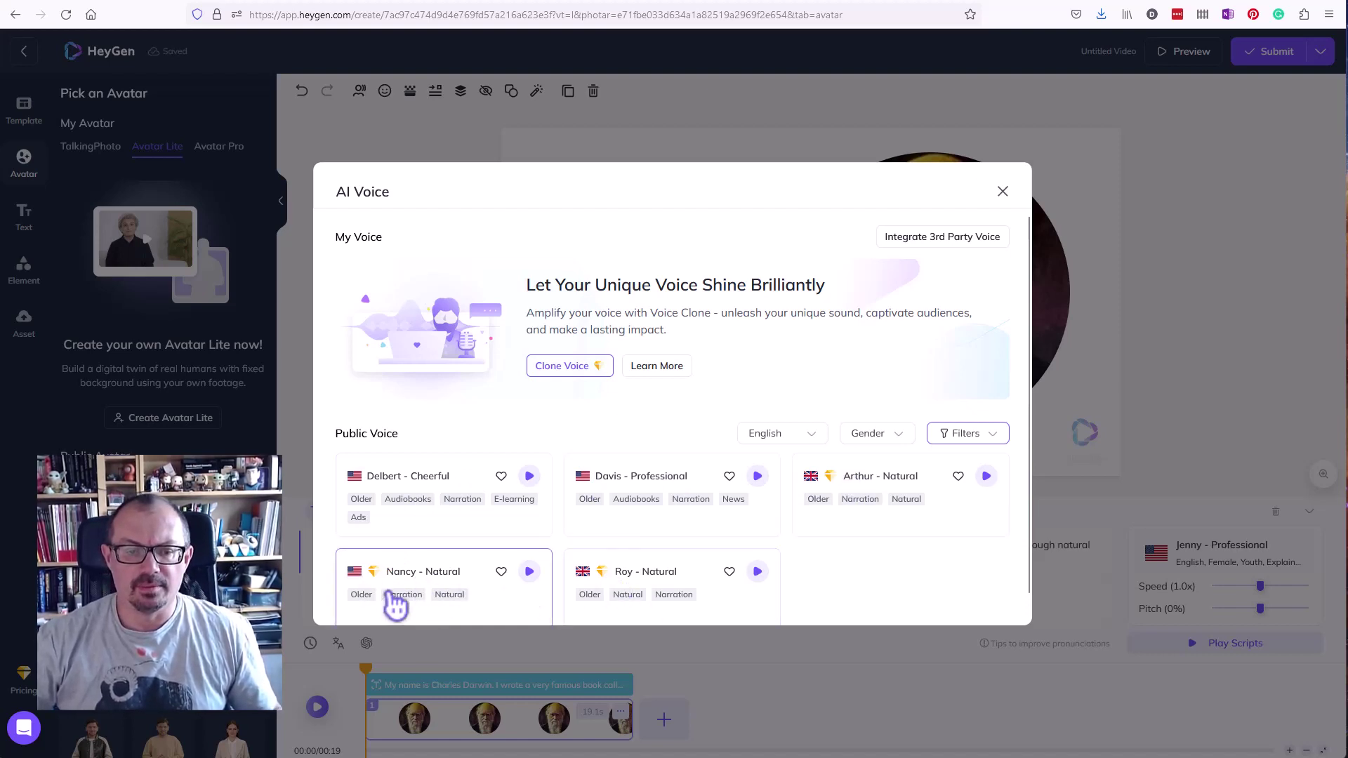
# Switch the age filter to Middle-Aged only and choose the British Wilder - Natural voice for the script.
pyautogui.click(969, 434)
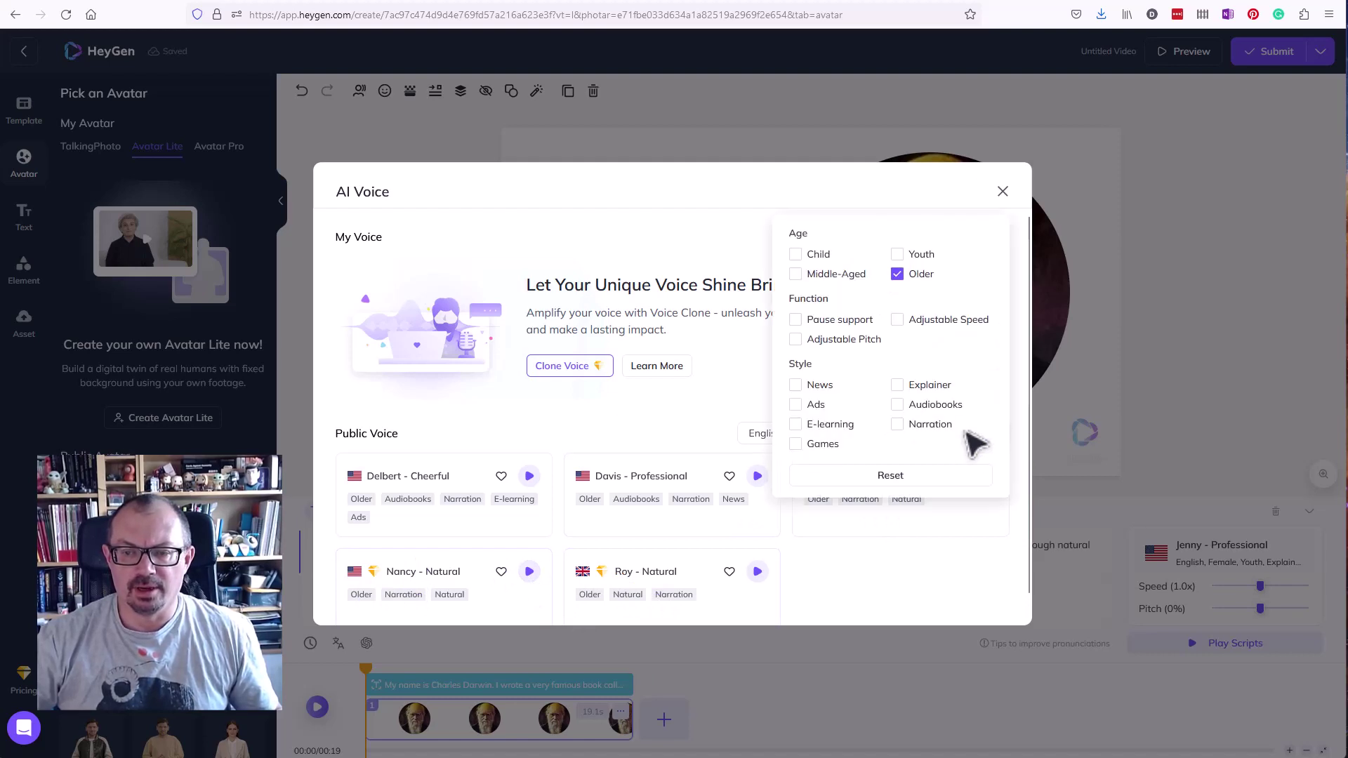
pyautogui.click(854, 274)
pyautogui.click(906, 275)
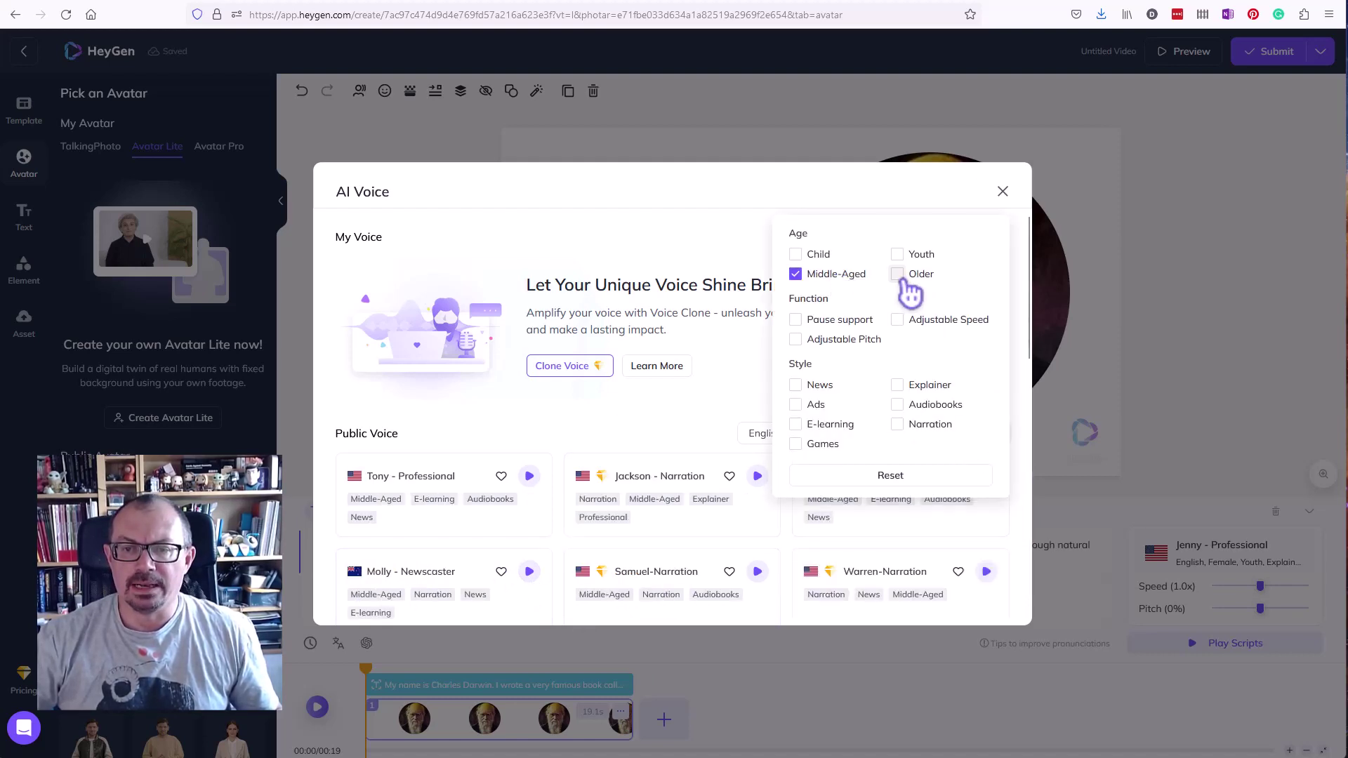
pyautogui.click(664, 415)
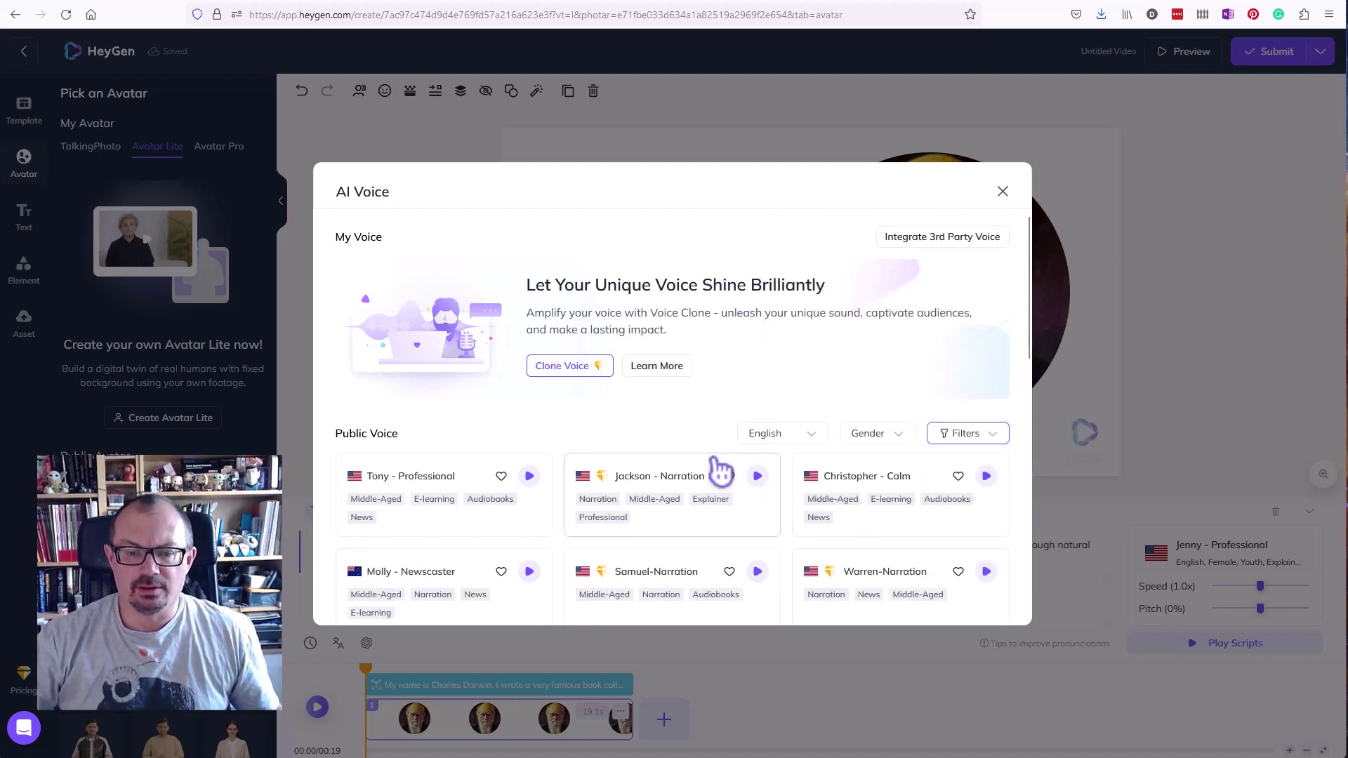
pyautogui.scroll(-8, 758, 430)
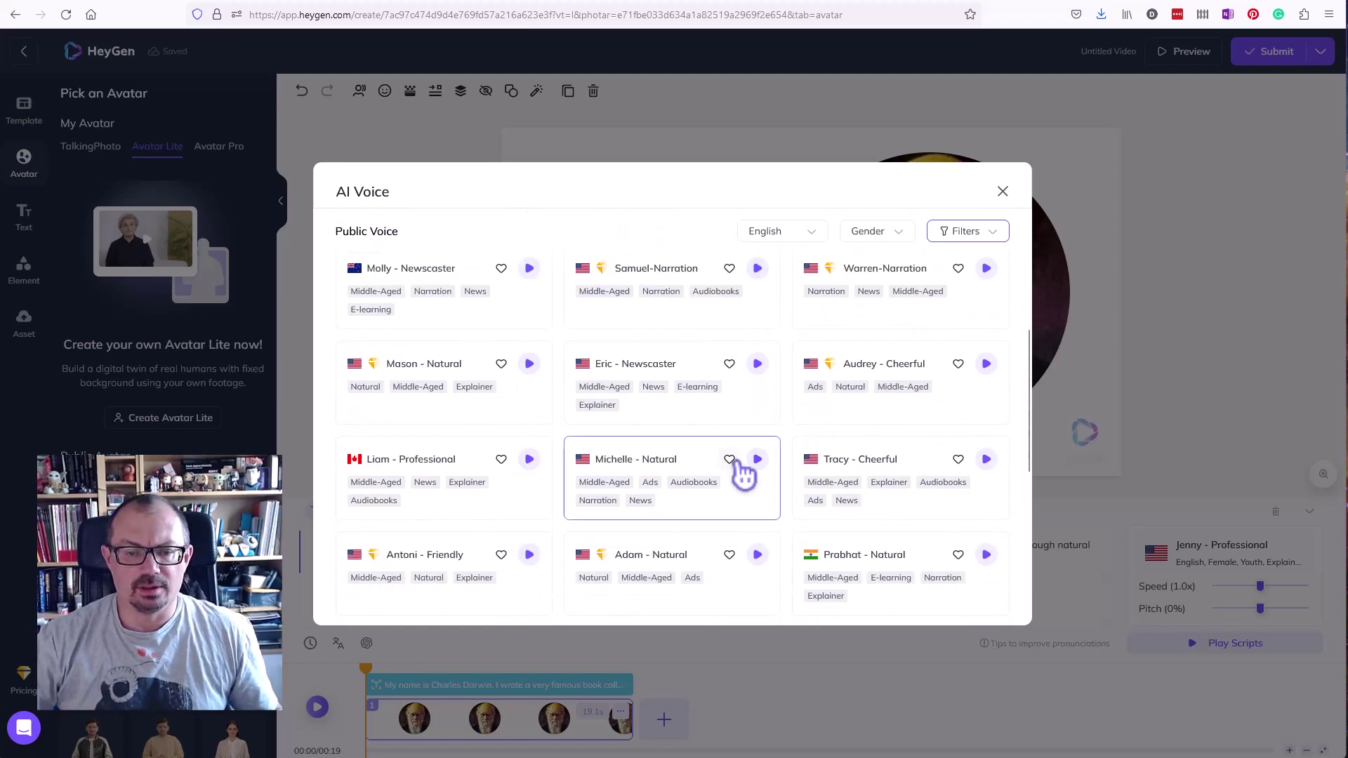
pyautogui.scroll(-3, 743, 474)
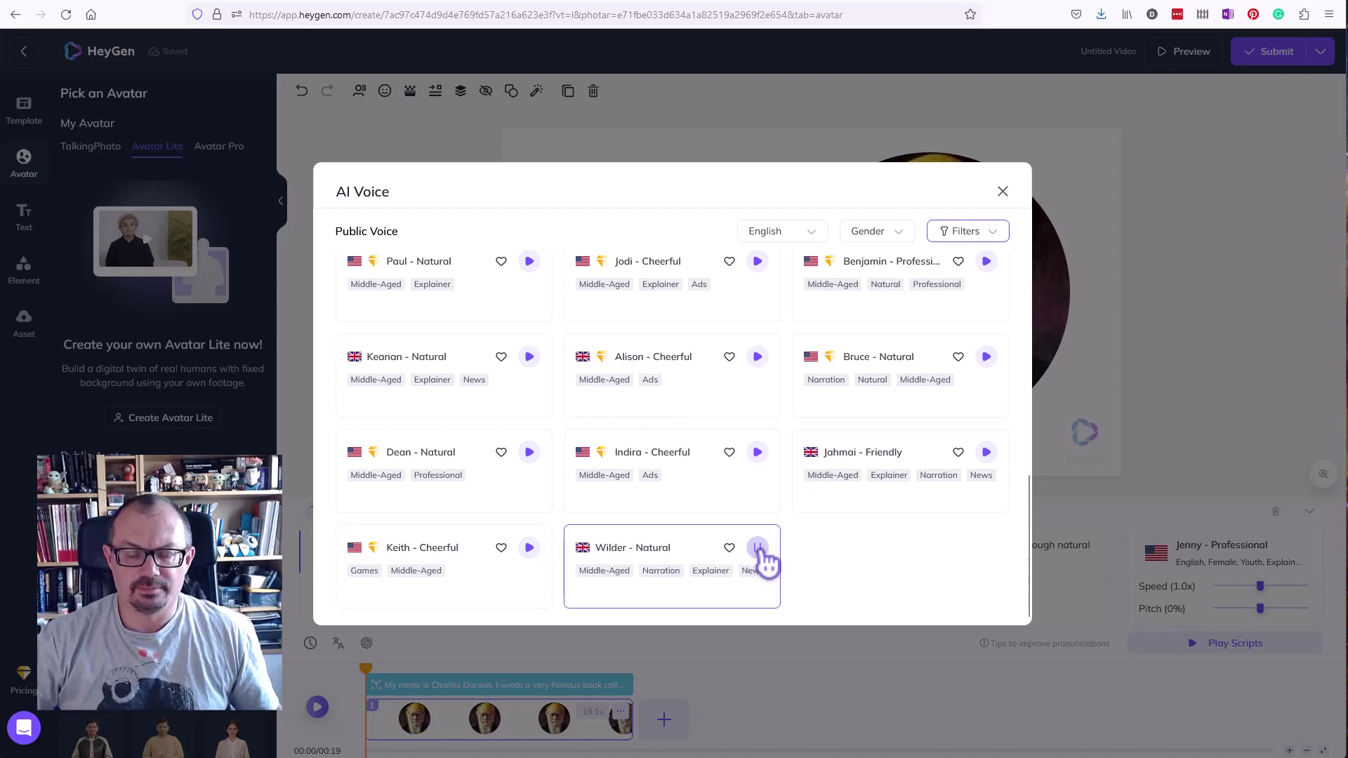
pyautogui.click(651, 561)
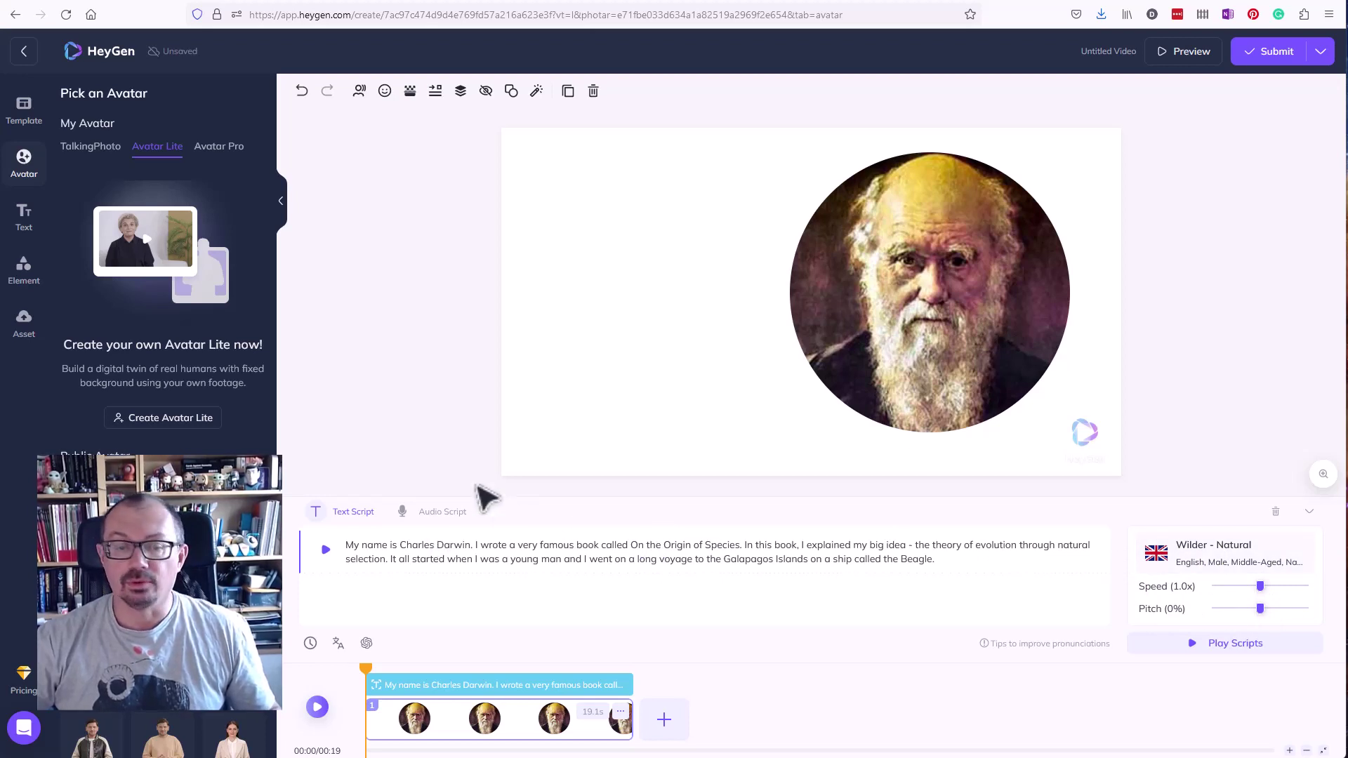
# Preview the narration in the newly chosen voice and submit the video for rendering, accepting the credit charge.
pyautogui.click(320, 708)
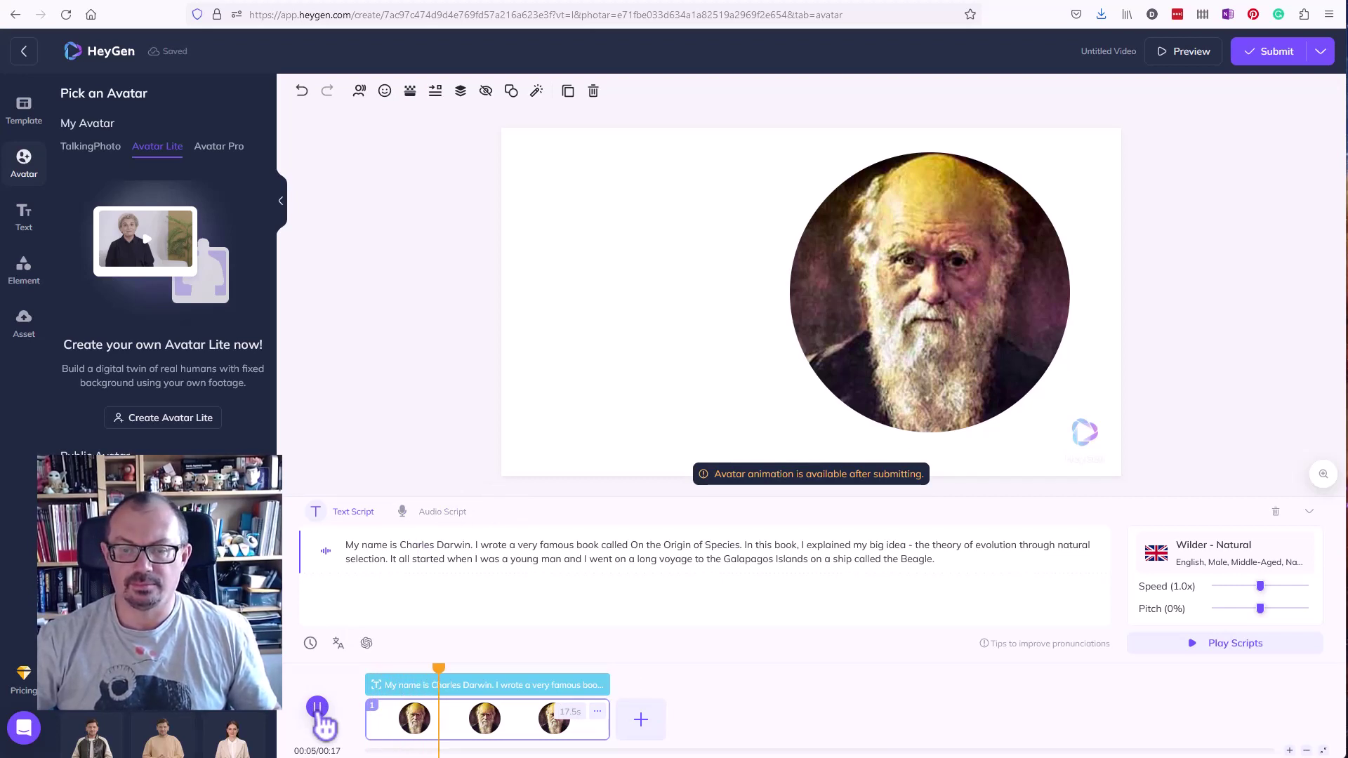
pyautogui.click(317, 707)
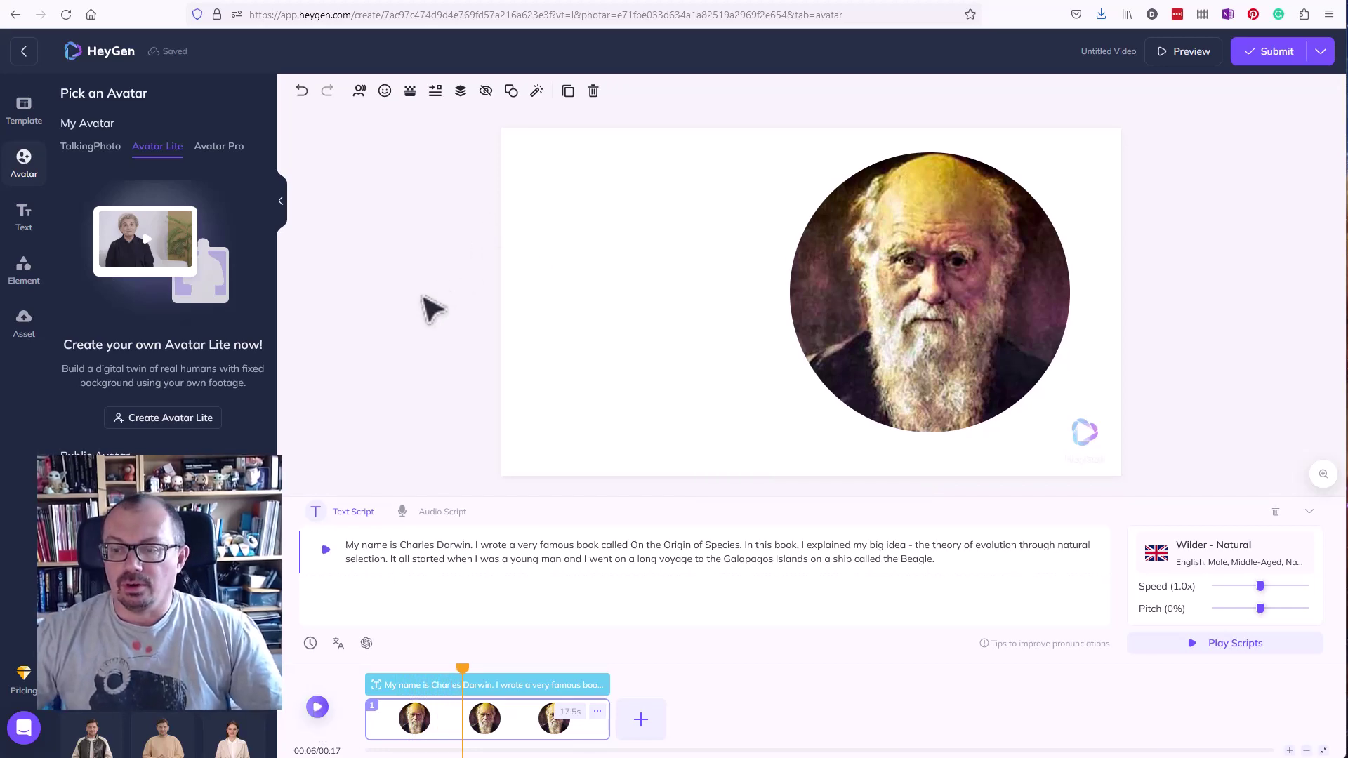
pyautogui.click(1275, 53)
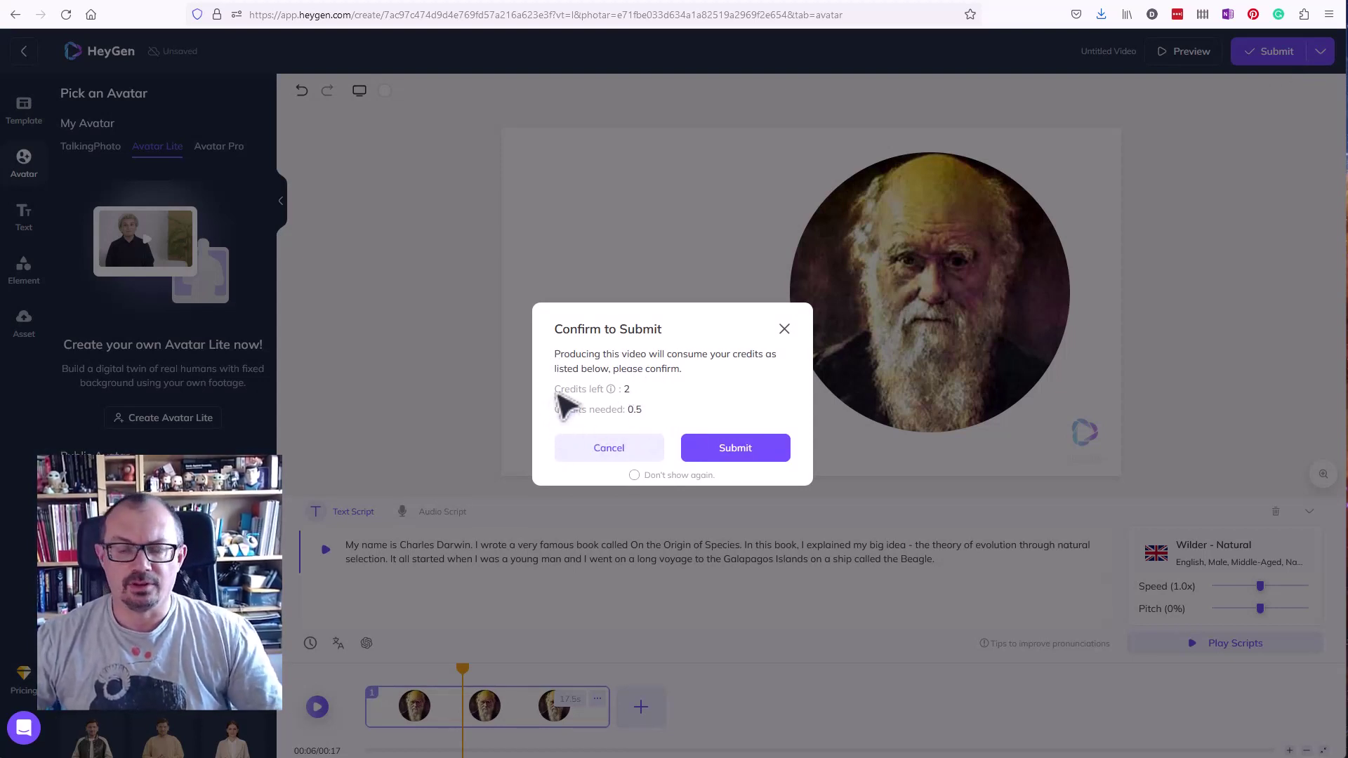
pyautogui.click(746, 455)
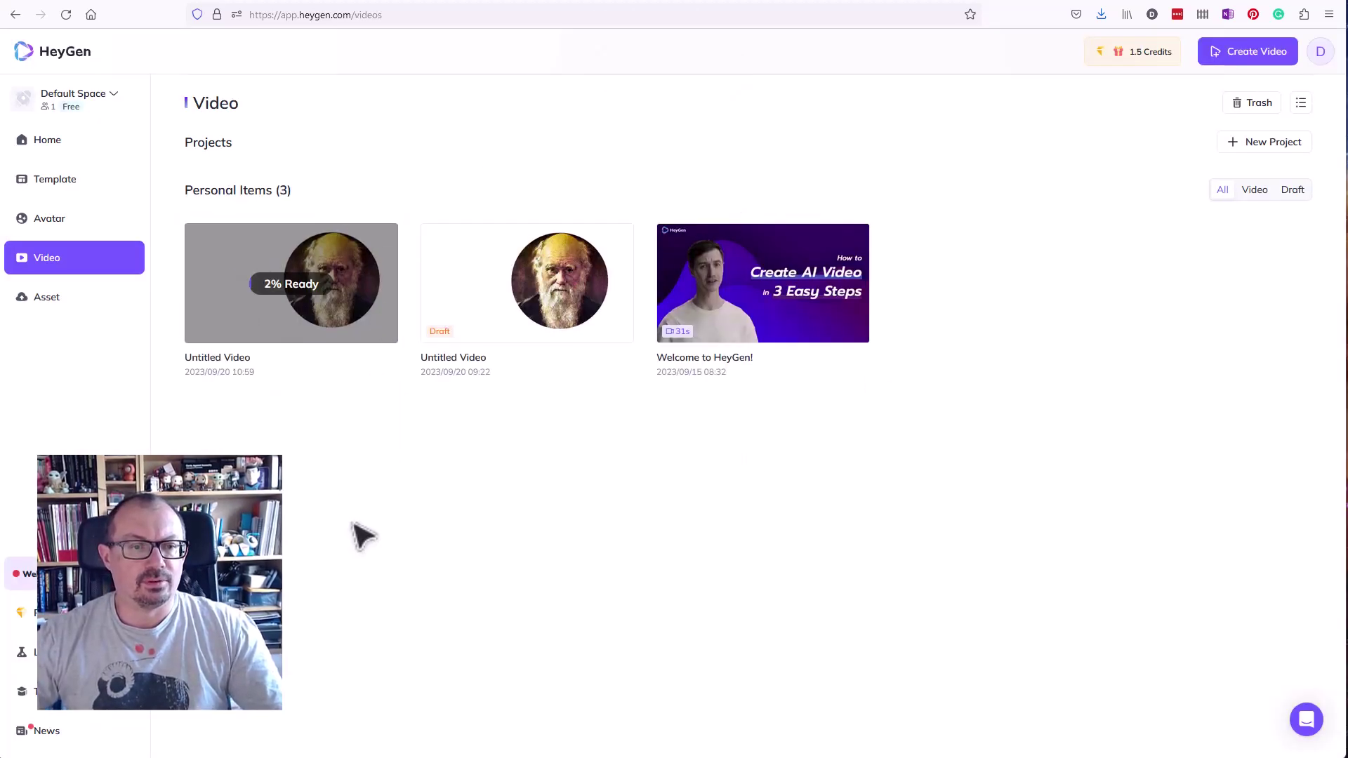
# Open the rendered Darwin video from the personal items and play it.
pyautogui.moveTo(270, 305)
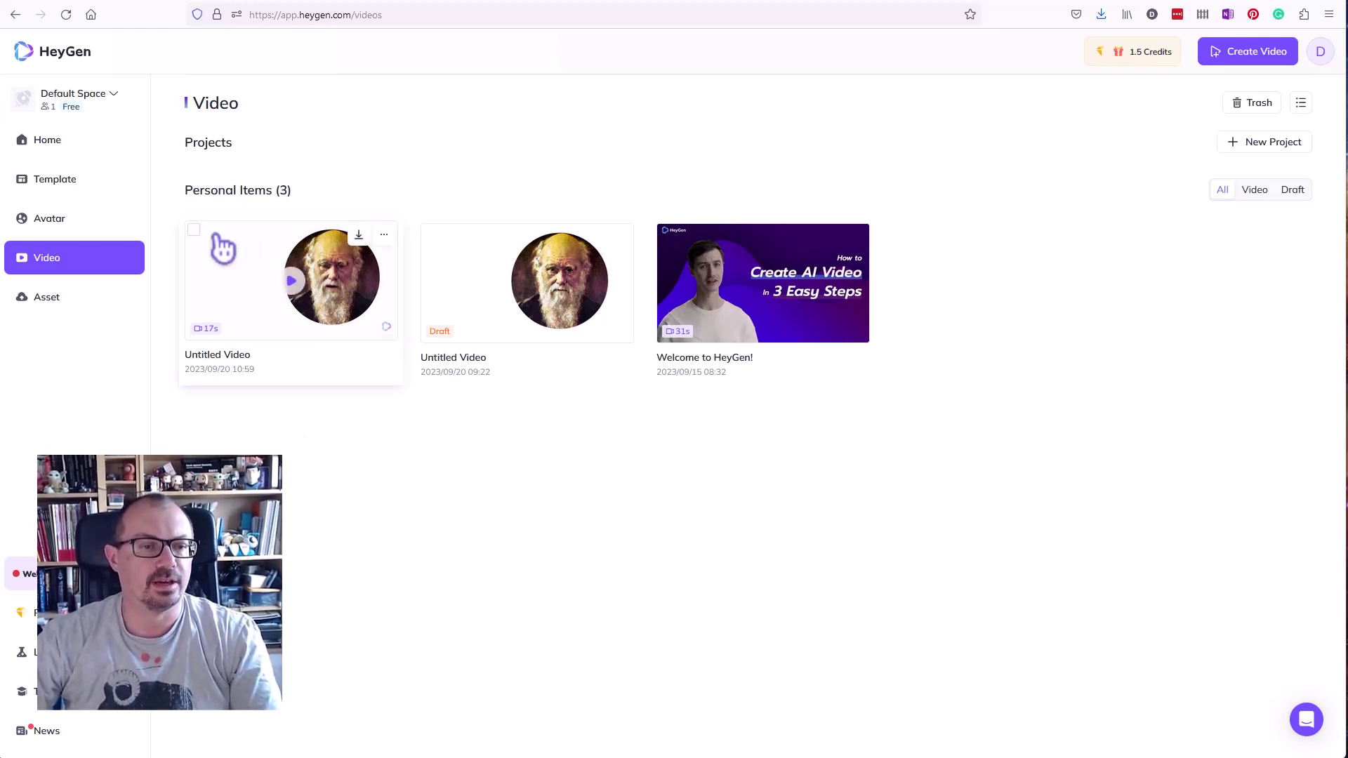
pyautogui.click(239, 263)
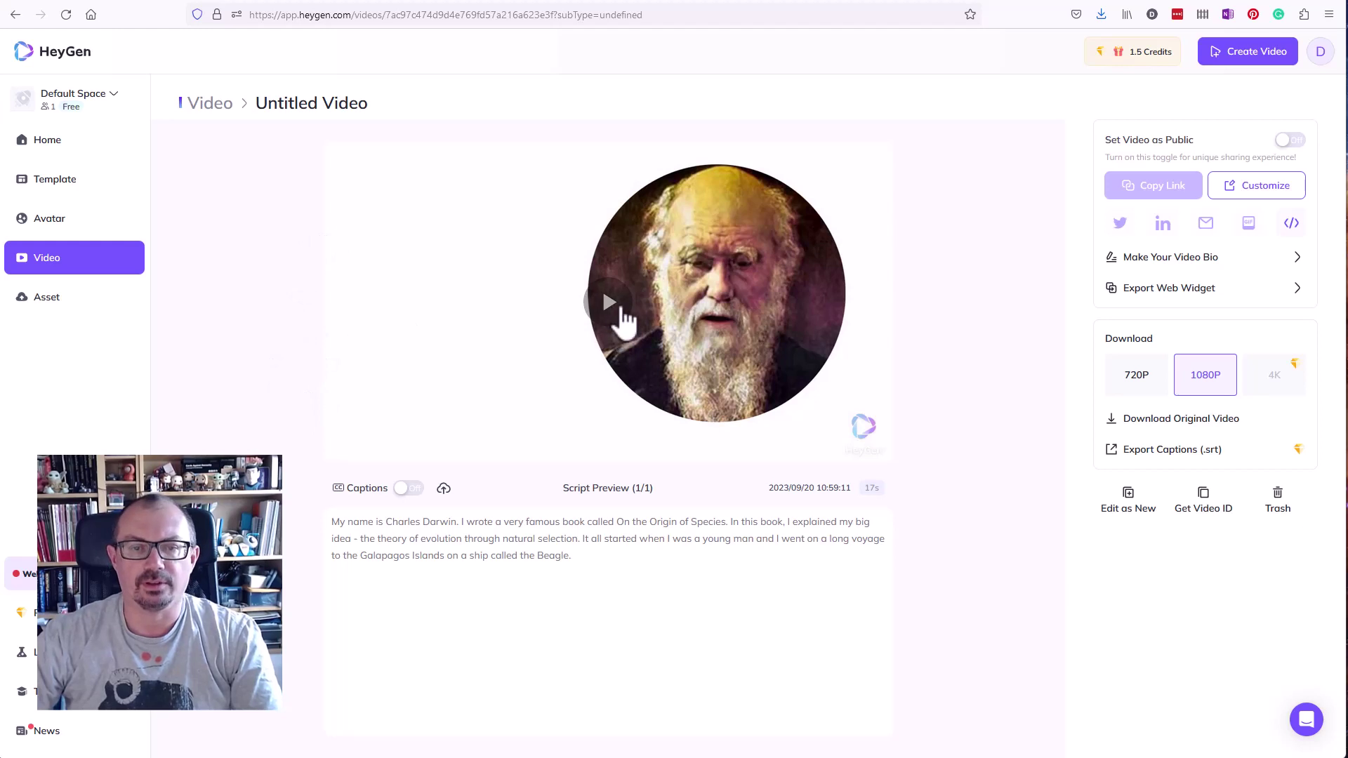
pyautogui.click(610, 307)
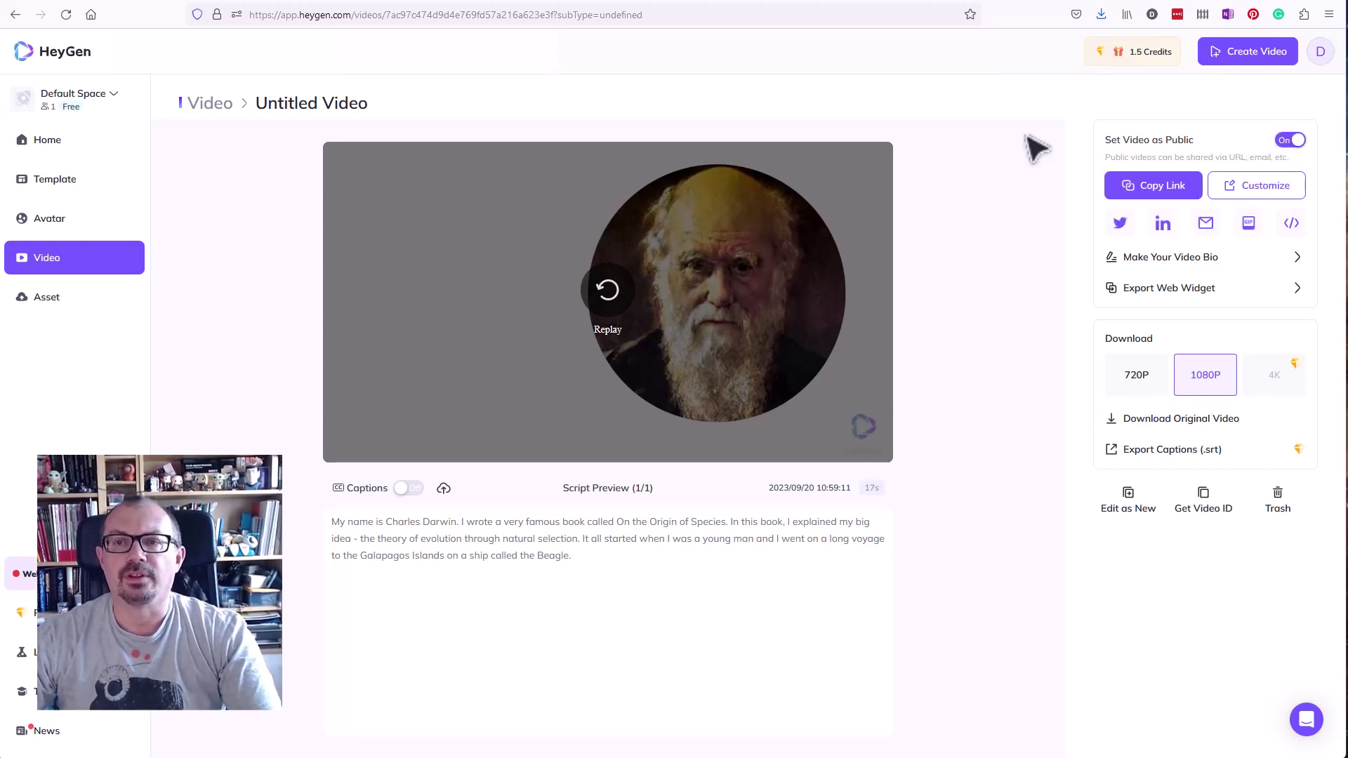
# Switch to the blank Canva presentation and bring up the HeyGen AI Avatars app from the app collection.
pyautogui.click(962, 2)
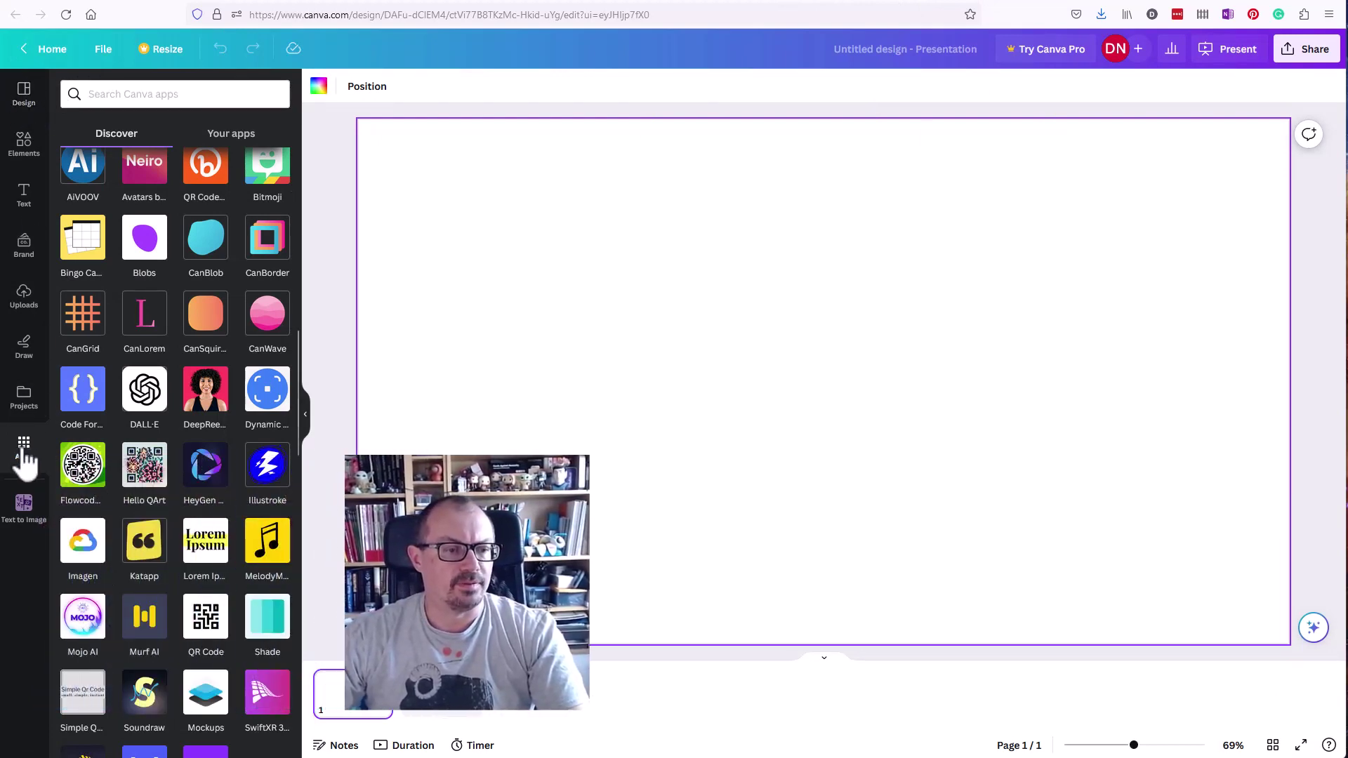
pyautogui.click(207, 477)
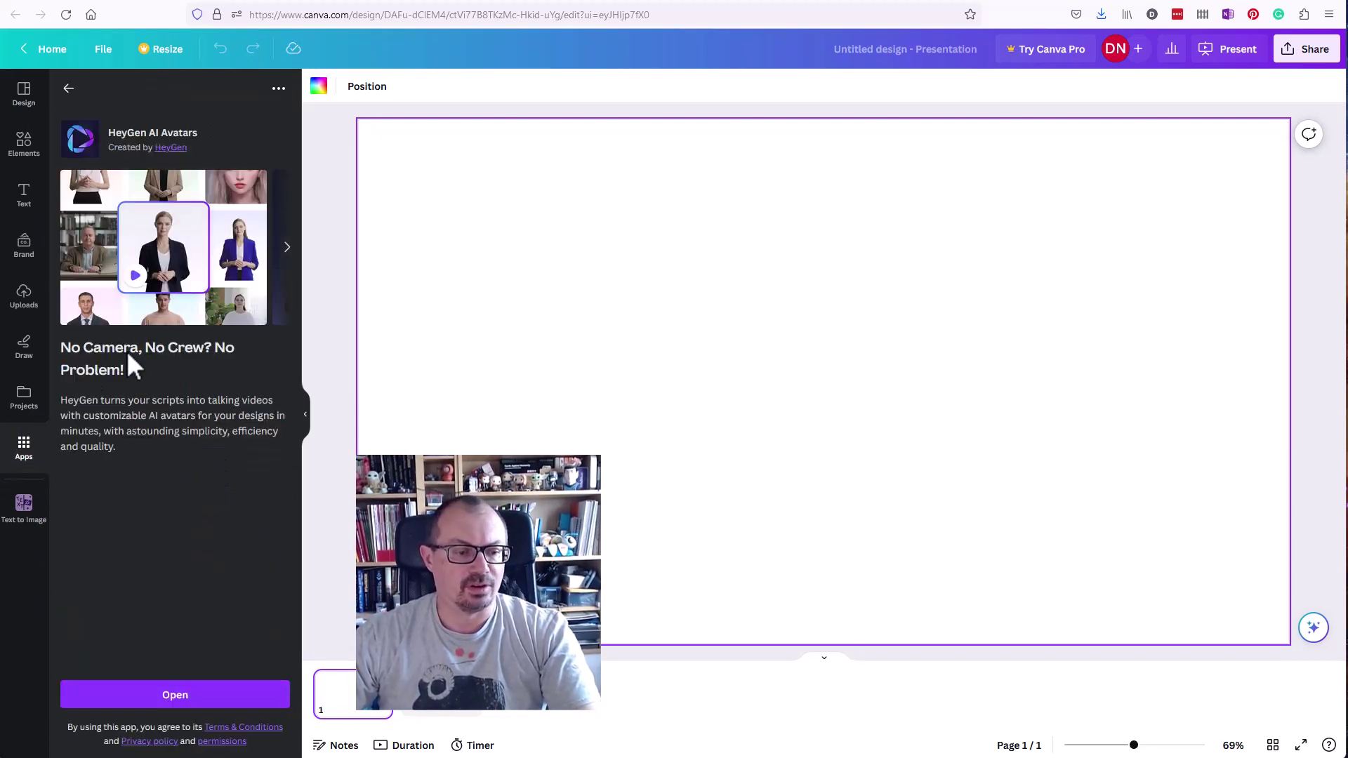